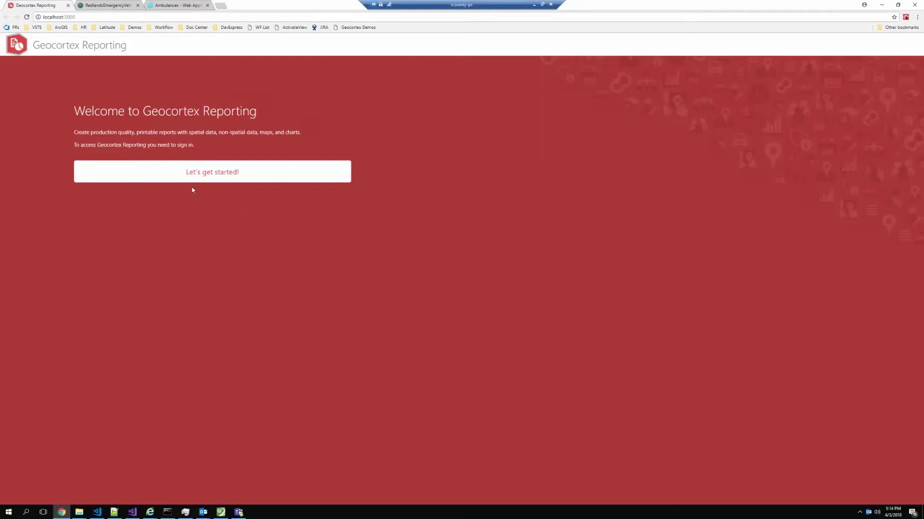
# Start the Geocortex Reporting sign-in with an ArcGIS Online account.
pyautogui.click(212, 174)
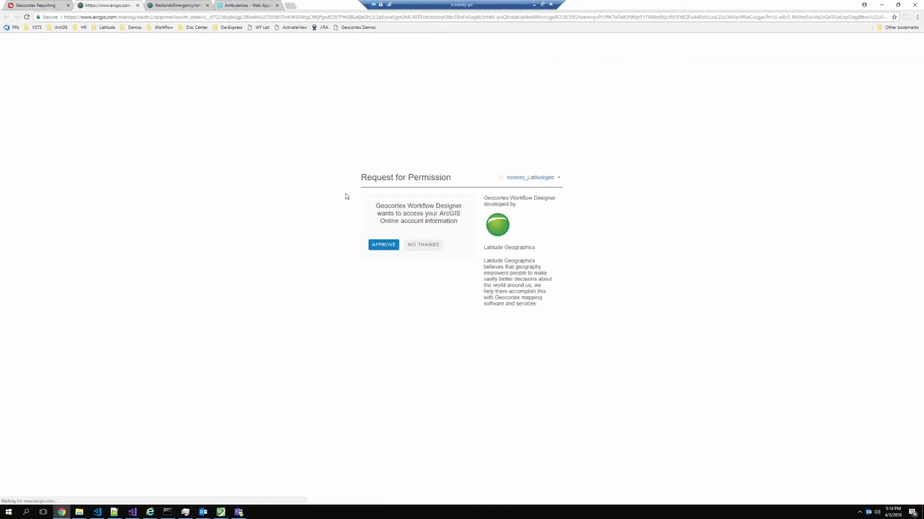
# Approve the ArcGIS Online permission request for the app.
pyautogui.click(382, 247)
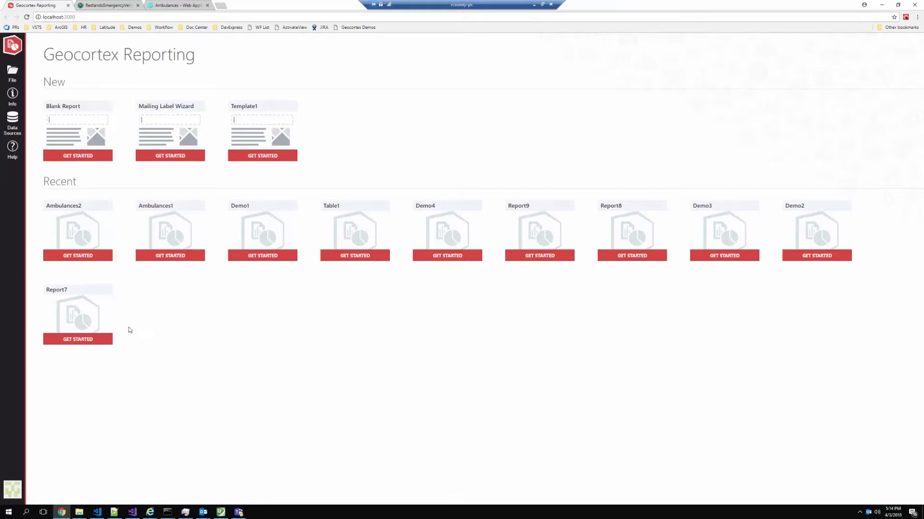
# Look through the saved reports under My Reports, then return to the start page.
pyautogui.click(13, 75)
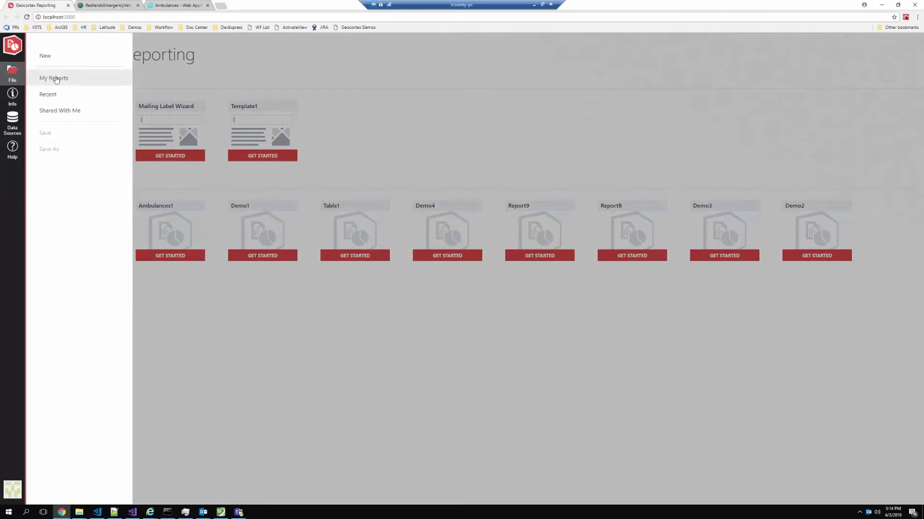
pyautogui.click(56, 79)
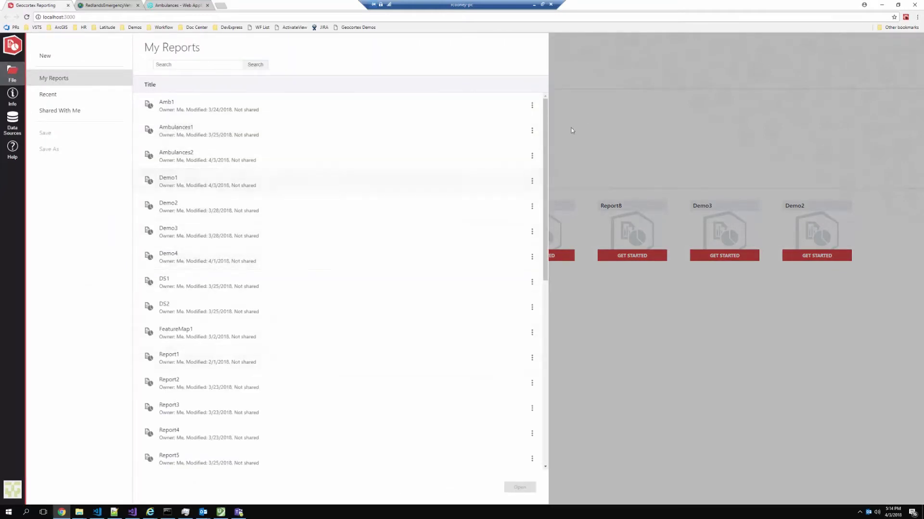
pyautogui.click(630, 101)
# Start a blank report at 150% zoom and place a label in the top margin.
pyautogui.click(66, 138)
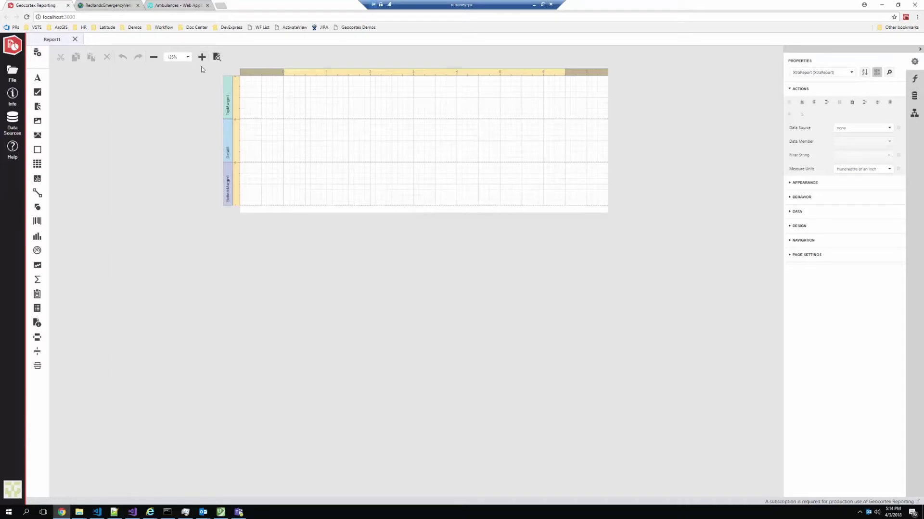
pyautogui.click(187, 57)
pyautogui.click(182, 95)
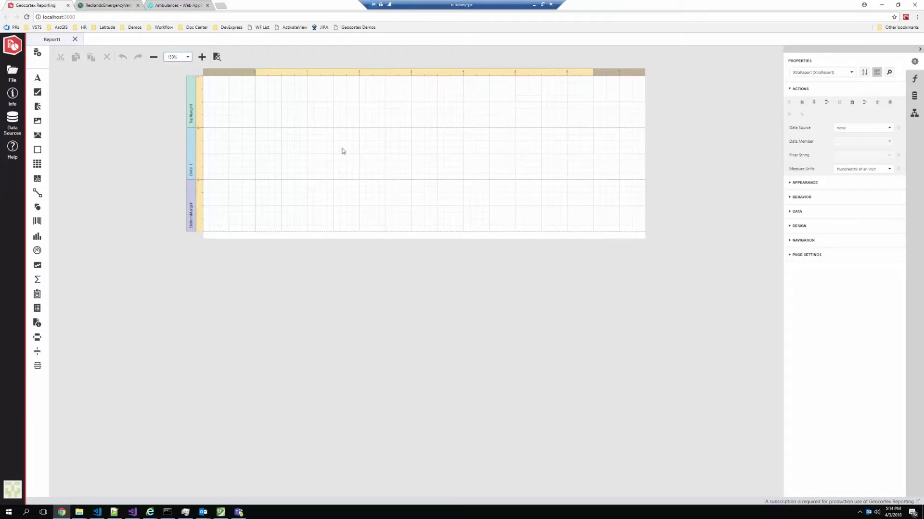
pyautogui.moveTo(38, 78); pyautogui.dragTo(266, 114)
# Change the new label's text to 'Title' and widen it.
pyautogui.doubleClick(278, 111)
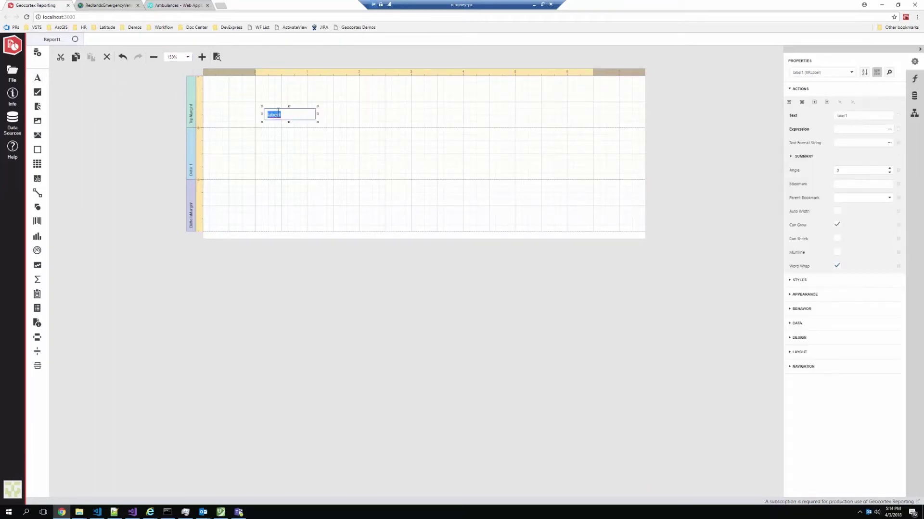
pyautogui.write('Title')
pyautogui.click(316, 122)
pyautogui.moveTo(316, 122); pyautogui.dragTo(400, 119)
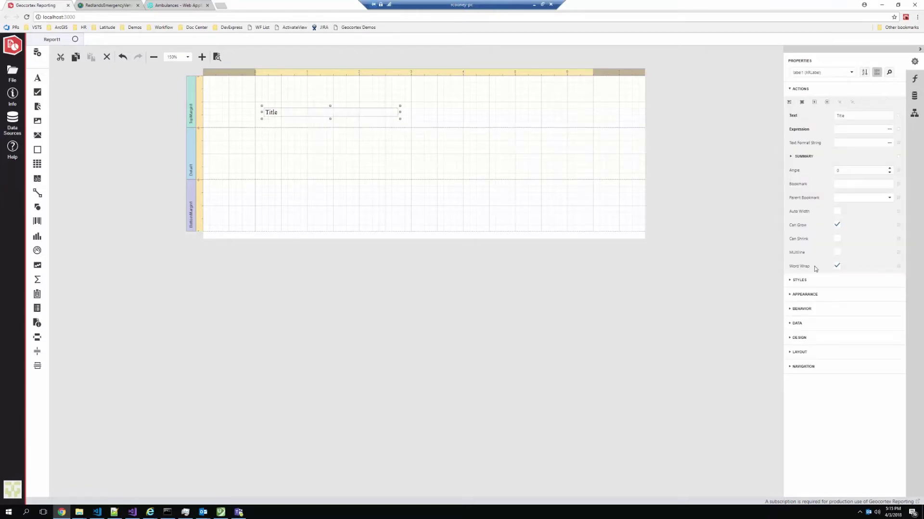
# Set the Title label's font to MS Sans Serif at size 17 and enlarge it to fit.
pyautogui.click(792, 295)
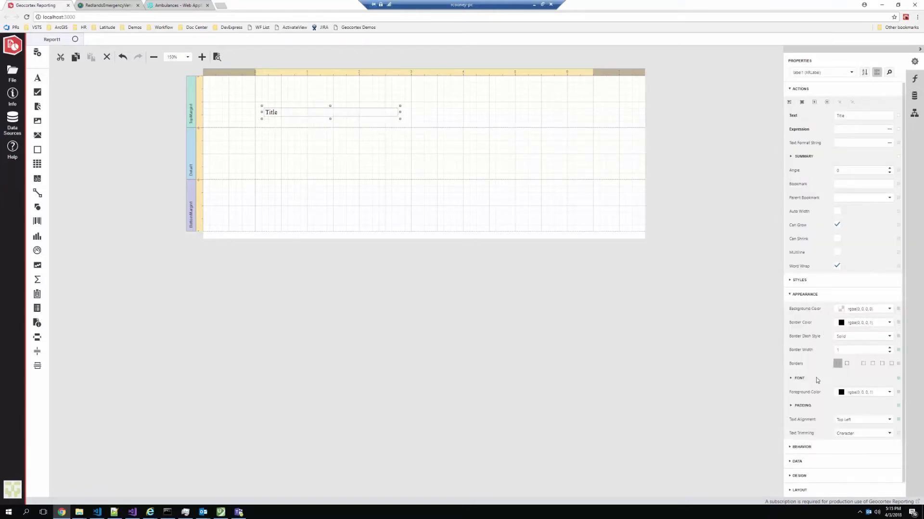
pyautogui.click(799, 378)
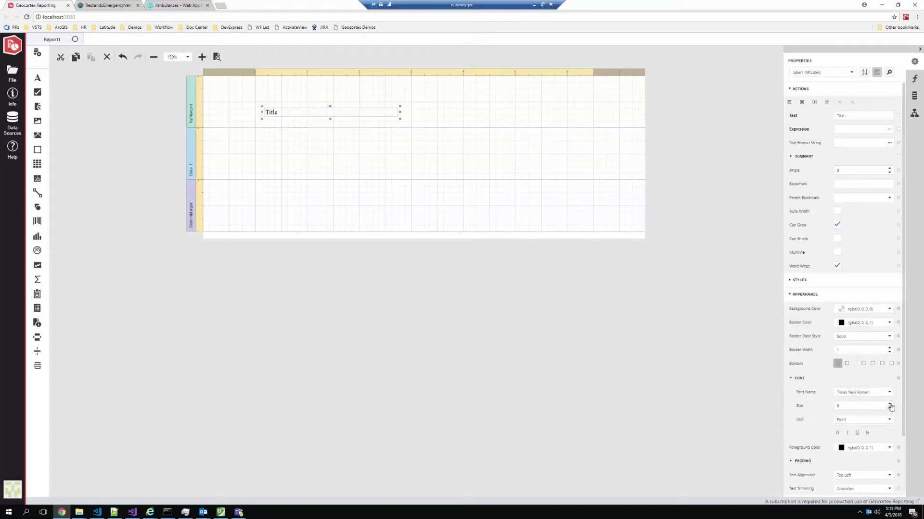
pyautogui.click(889, 404)
pyautogui.click(889, 404)
pyautogui.click(889, 404)
pyautogui.click(889, 392)
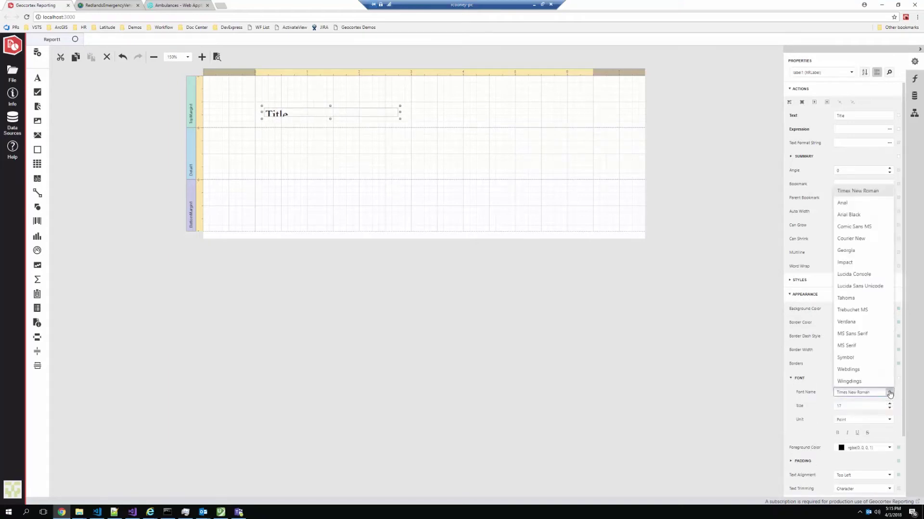
pyautogui.click(854, 334)
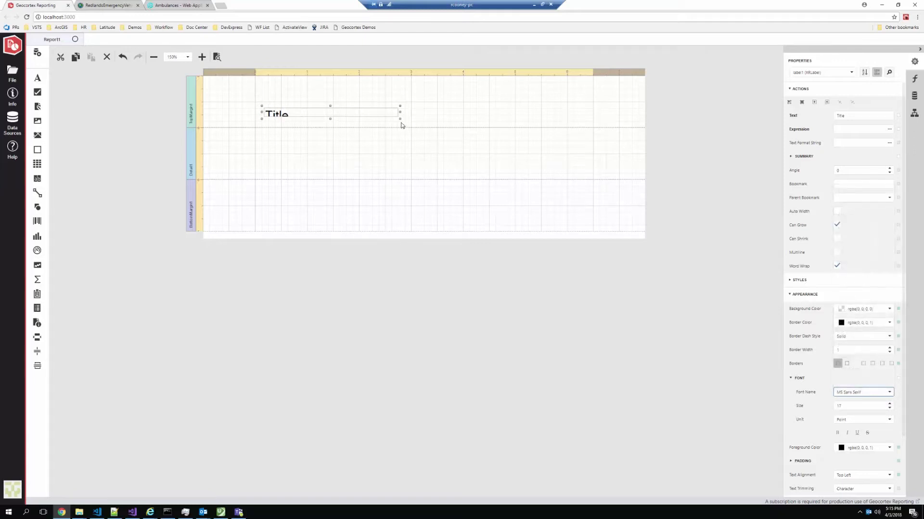
pyautogui.moveTo(401, 121); pyautogui.dragTo(439, 129)
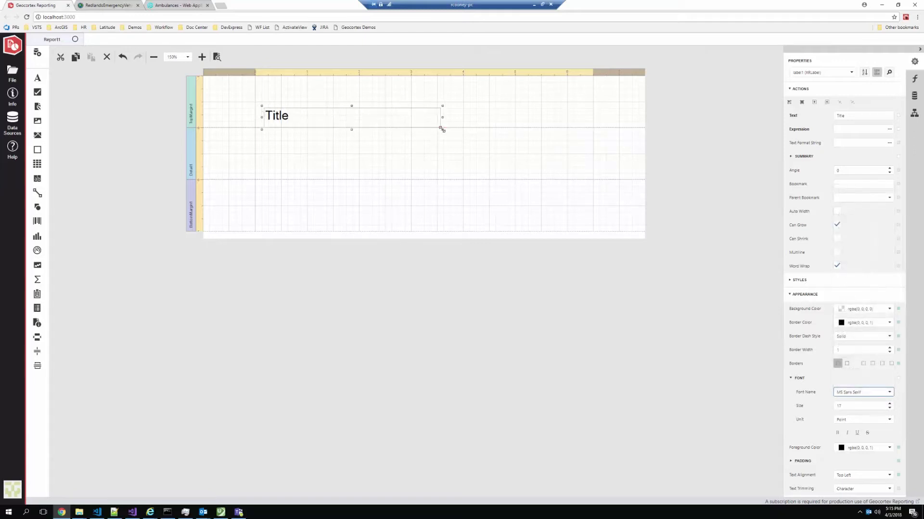
pyautogui.click(295, 152)
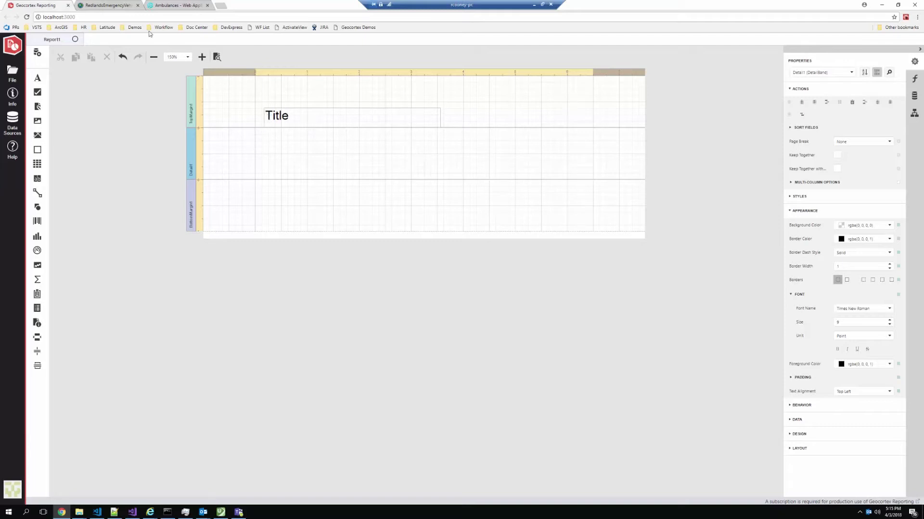
pyautogui.click(107, 6)
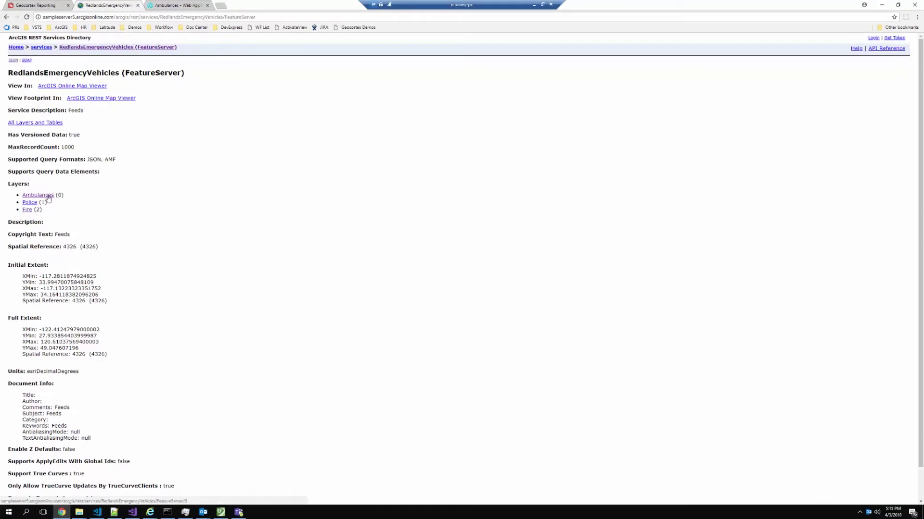
pyautogui.click(38, 6)
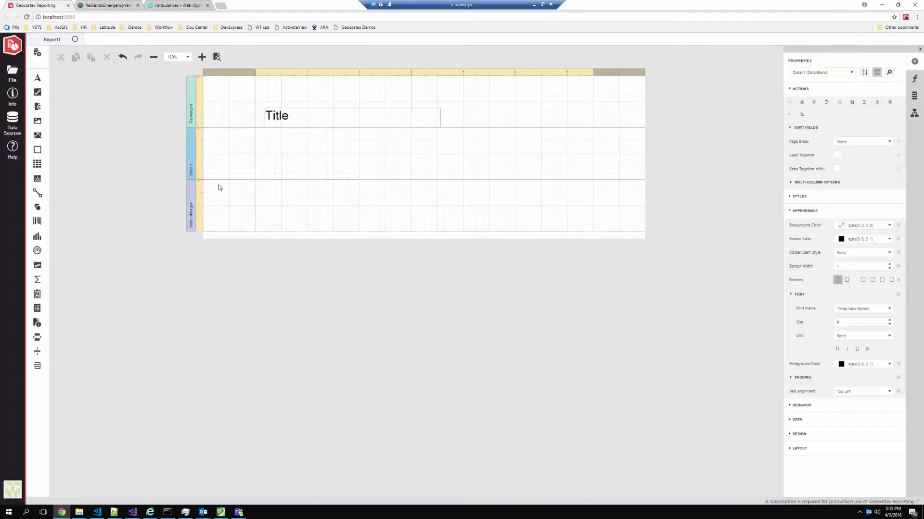
# Add sampleserver5's Ambulances table, with all columns, as a SQL data source.
pyautogui.click(14, 125)
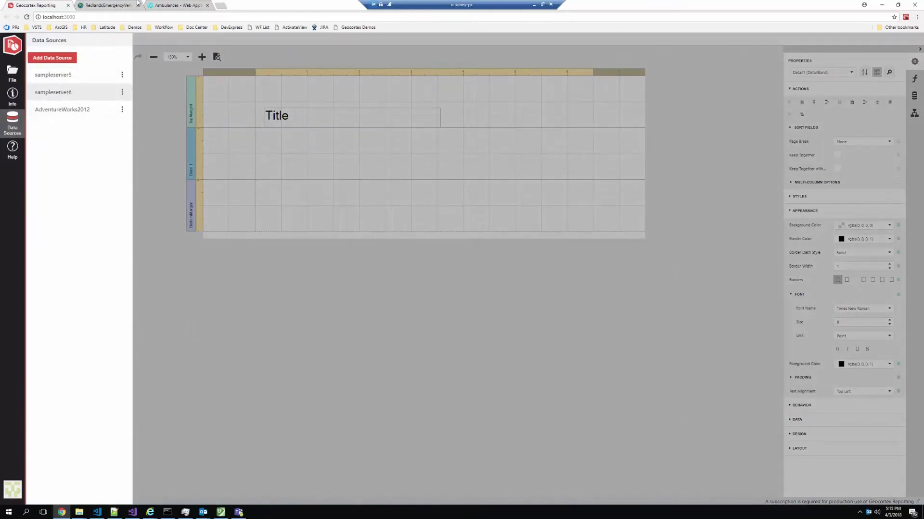
pyautogui.click(104, 6)
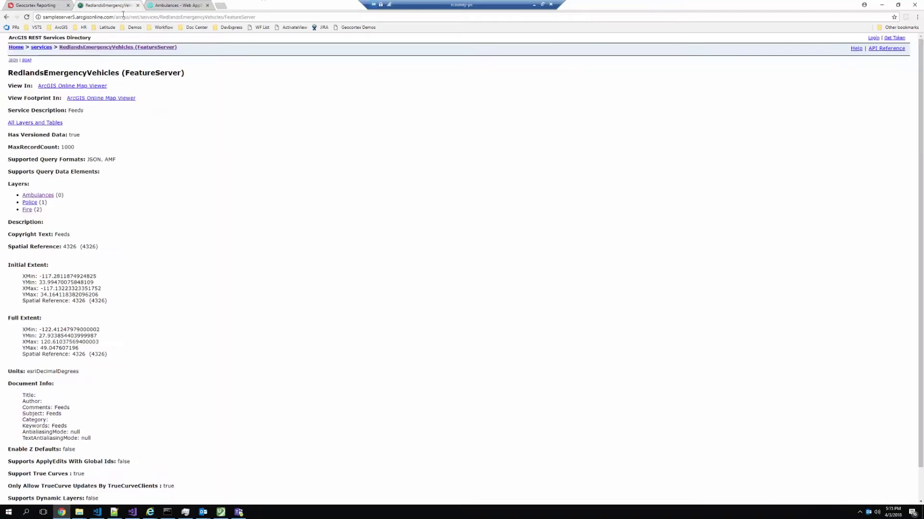
pyautogui.click(47, 7)
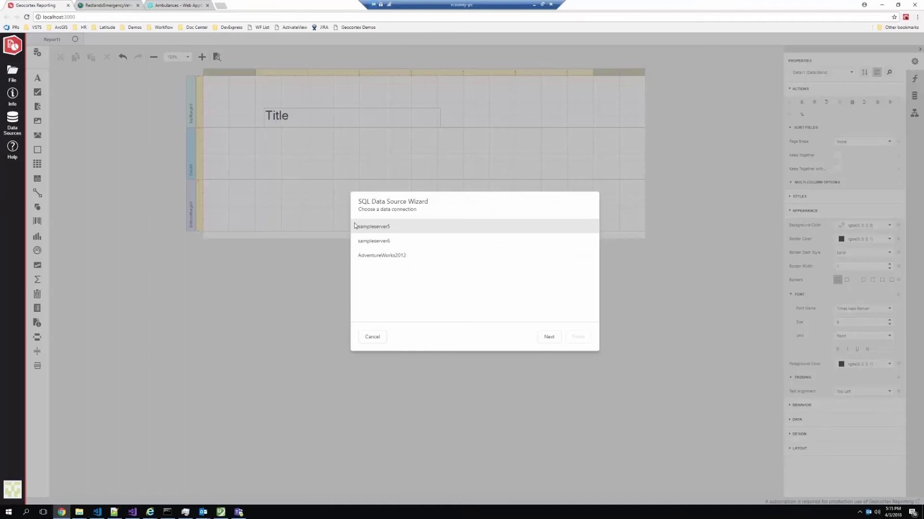
pyautogui.click(382, 228)
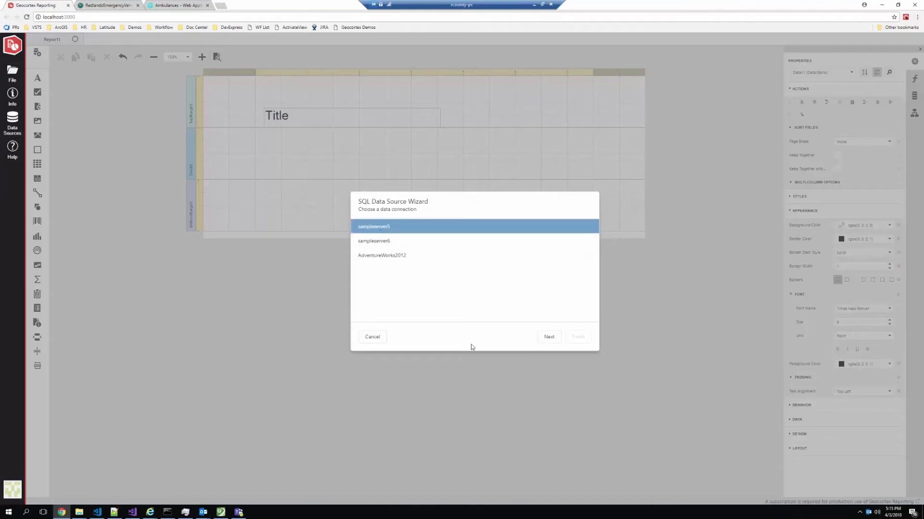
pyautogui.click(551, 340)
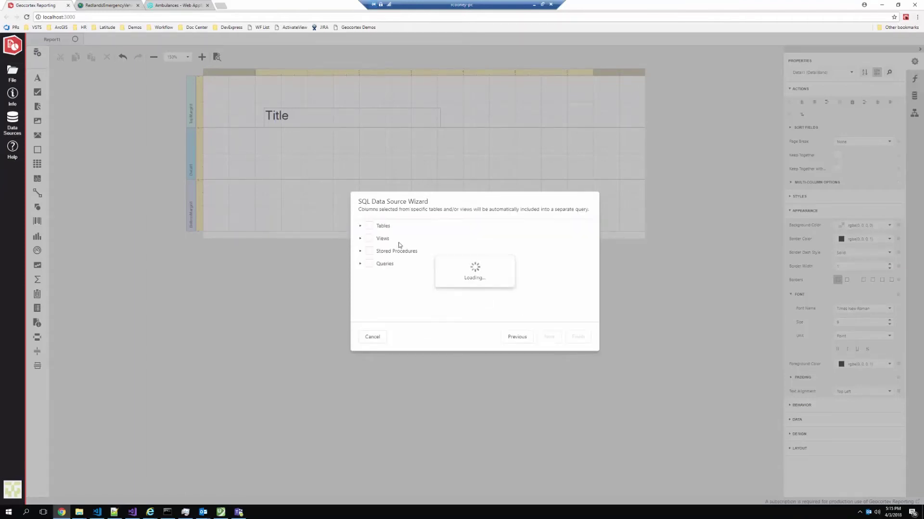
pyautogui.click(360, 226)
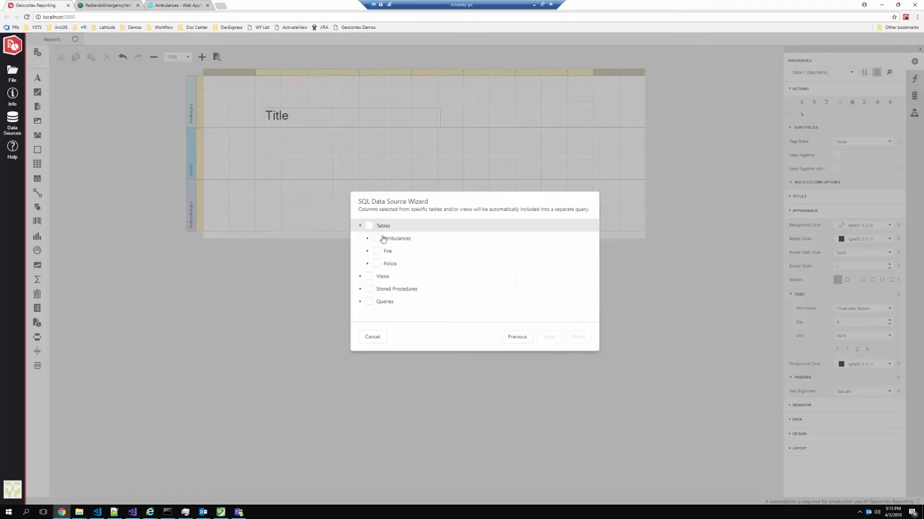
pyautogui.click(368, 239)
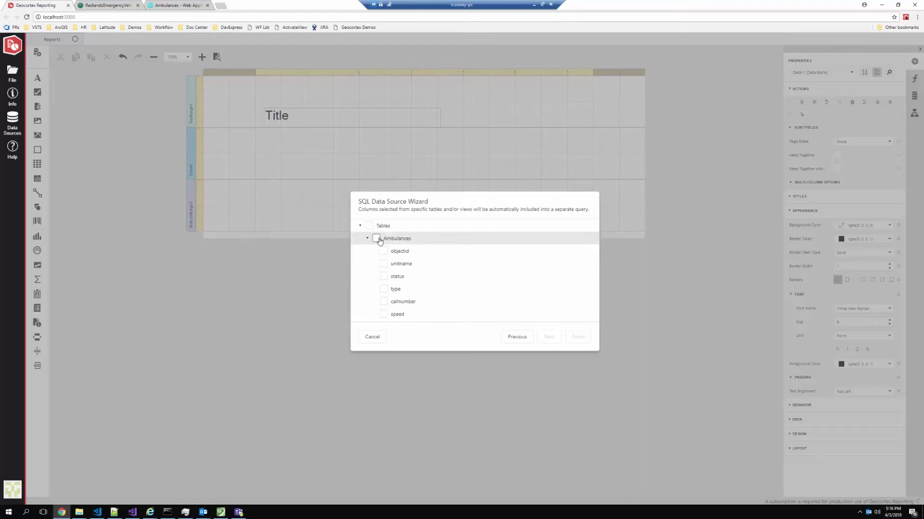
pyautogui.click(377, 239)
pyautogui.click(578, 337)
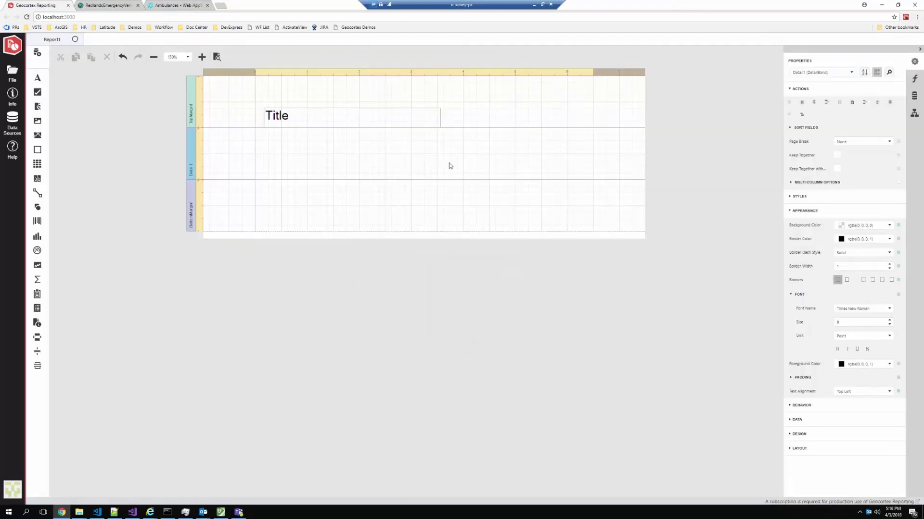
# Place the Ambulances objectid and unitname fields, stacked, in the Detail band.
pyautogui.click(913, 95)
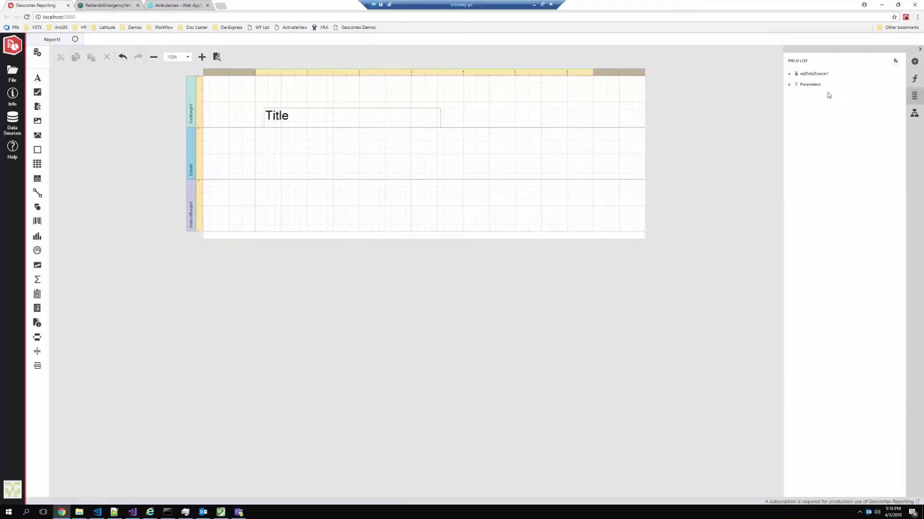
pyautogui.click(789, 74)
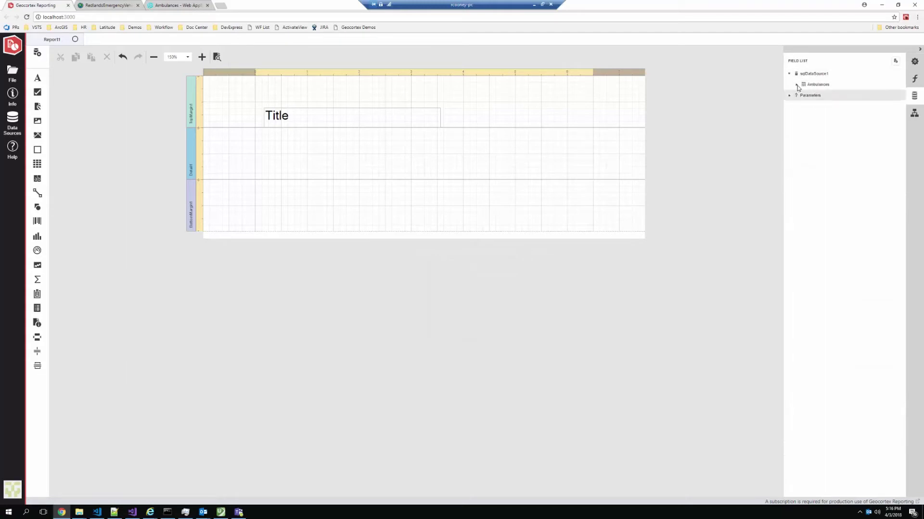
pyautogui.click(796, 86)
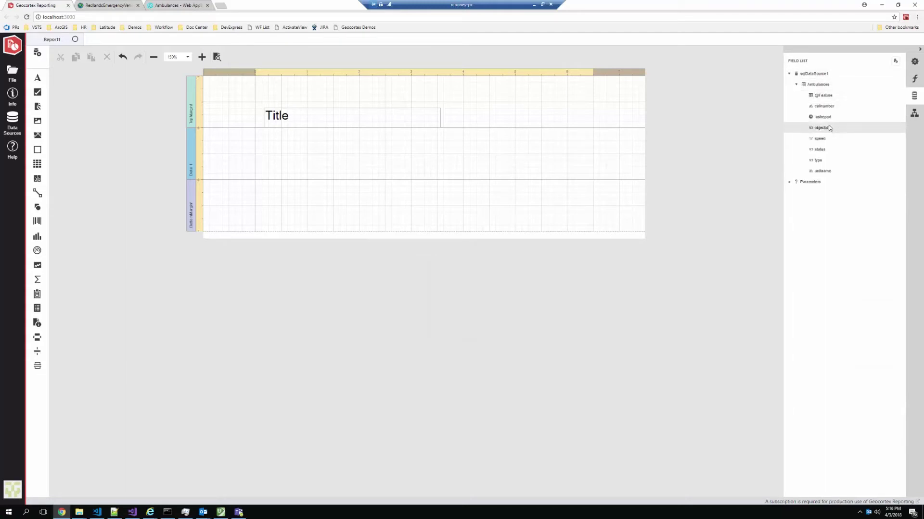
pyautogui.moveTo(732, 120); pyautogui.dragTo(258, 134)
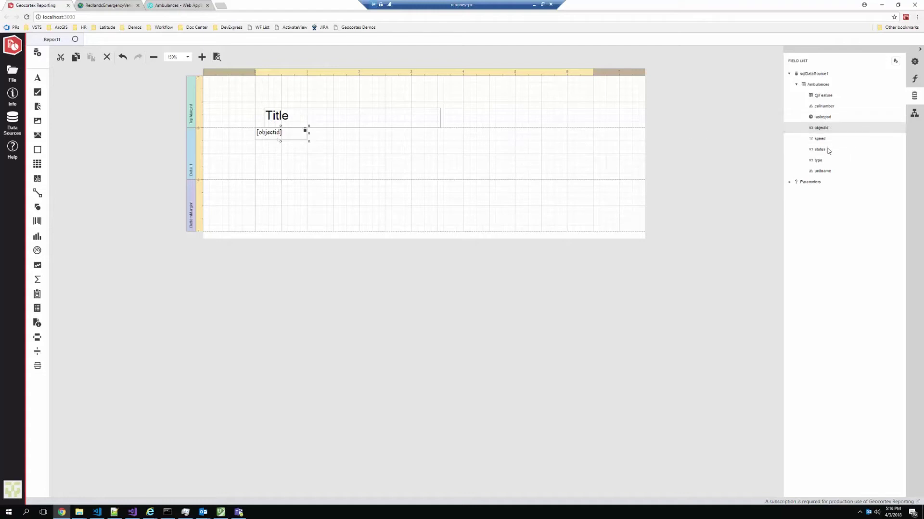
pyautogui.moveTo(822, 174); pyautogui.dragTo(265, 146)
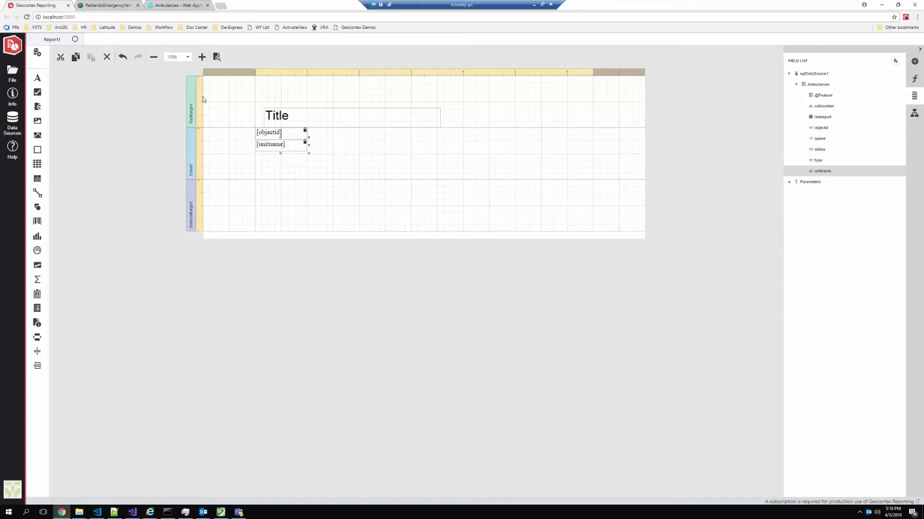
pyautogui.hotkey('ctrl', 's')
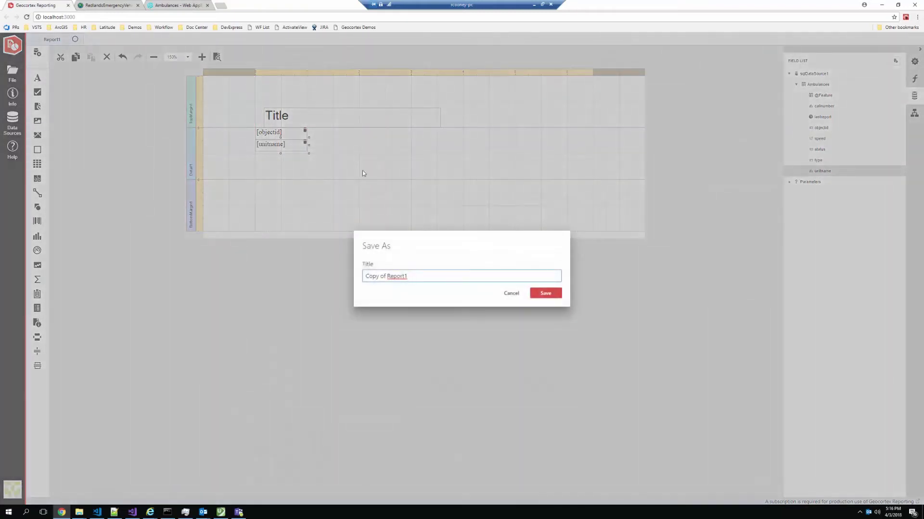
# Save the copy as Ambulances3 and generate a preview of the report.
pyautogui.hotkey('ctrl', 'a')
pyautogui.write('Ambulances3')
pyautogui.press('Return')
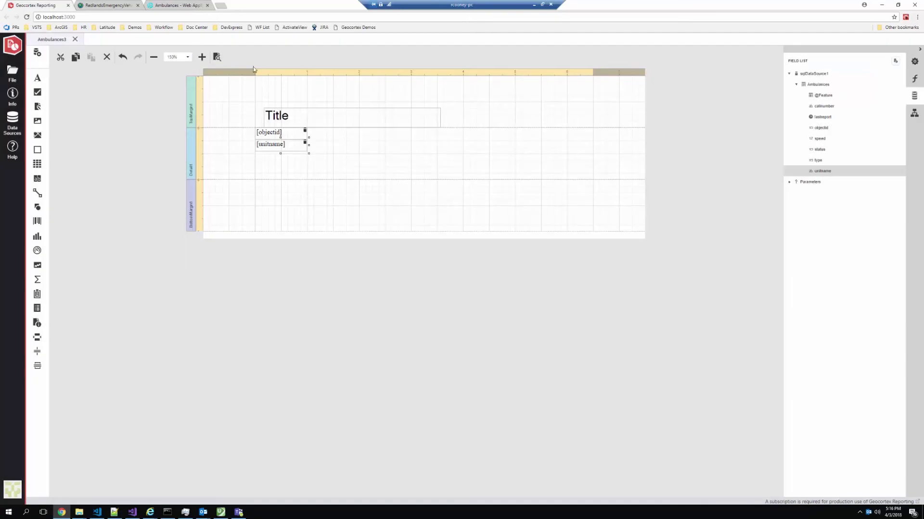
pyautogui.click(217, 58)
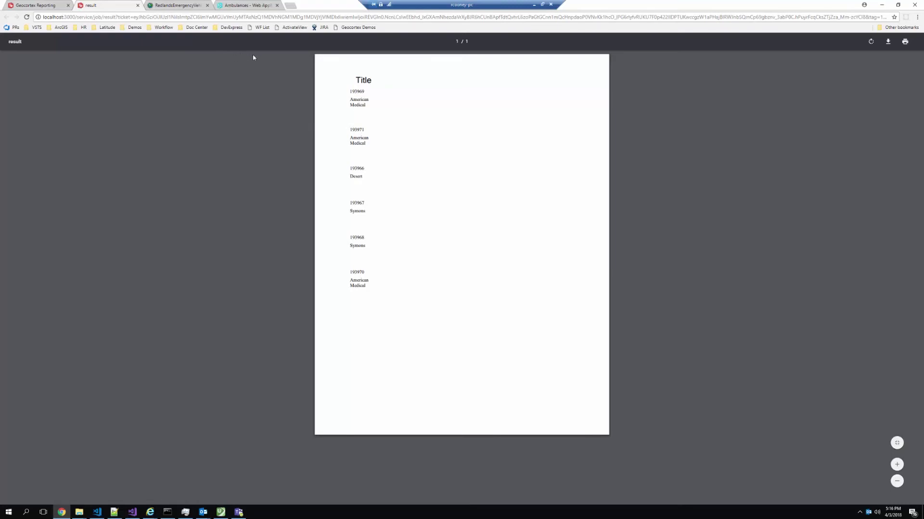
pyautogui.click(137, 5)
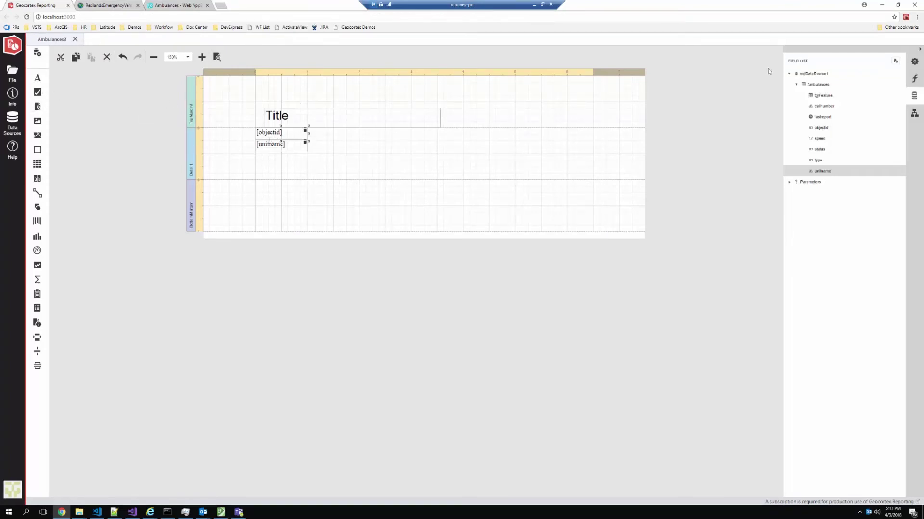
# Inspect the objectid label's [objectid] expression, then close the editor unchanged.
pyautogui.click(915, 61)
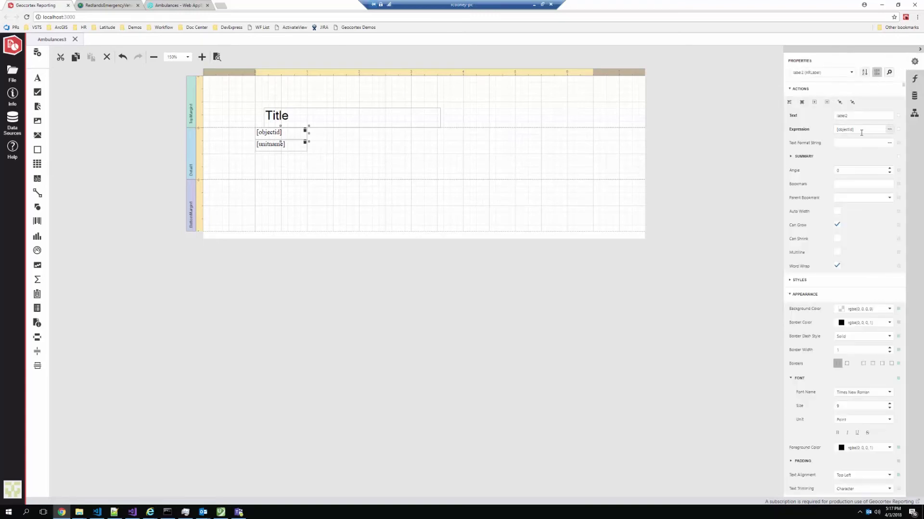
pyautogui.click(889, 130)
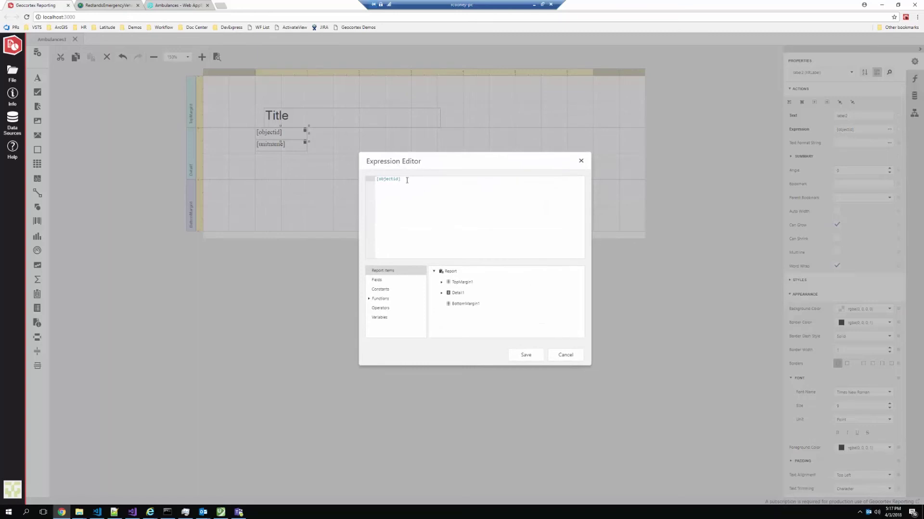
pyautogui.click(369, 181)
pyautogui.click(581, 162)
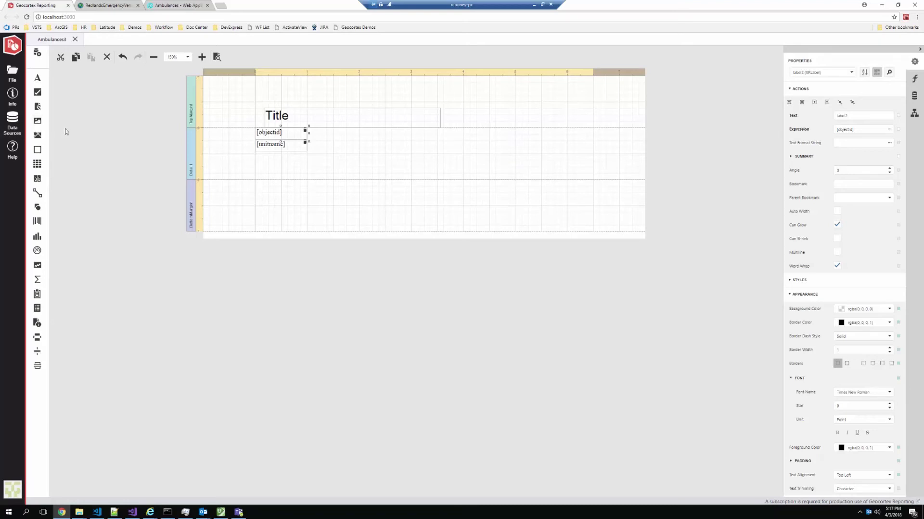
# Add a feature picture box beside the fields in the Detail band and enlarge it.
pyautogui.moveTo(37, 135); pyautogui.dragTo(365, 144)
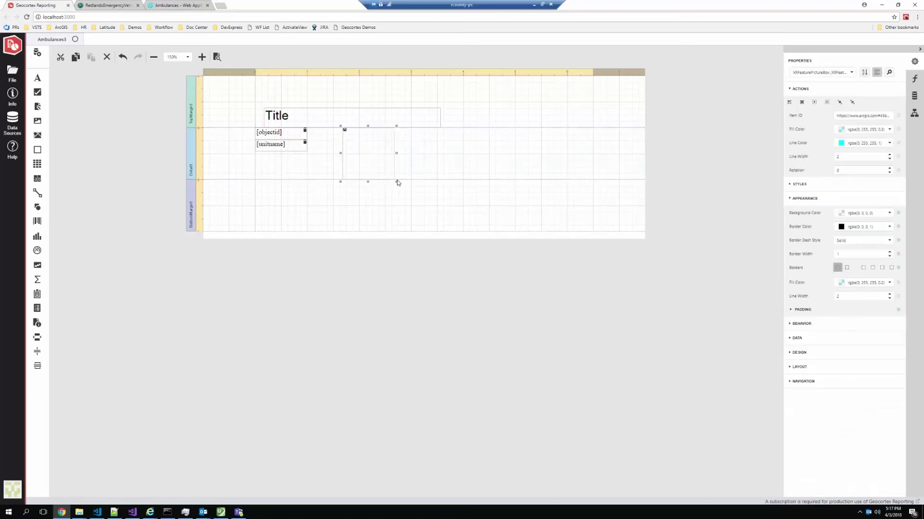
pyautogui.moveTo(396, 182); pyautogui.dragTo(489, 221)
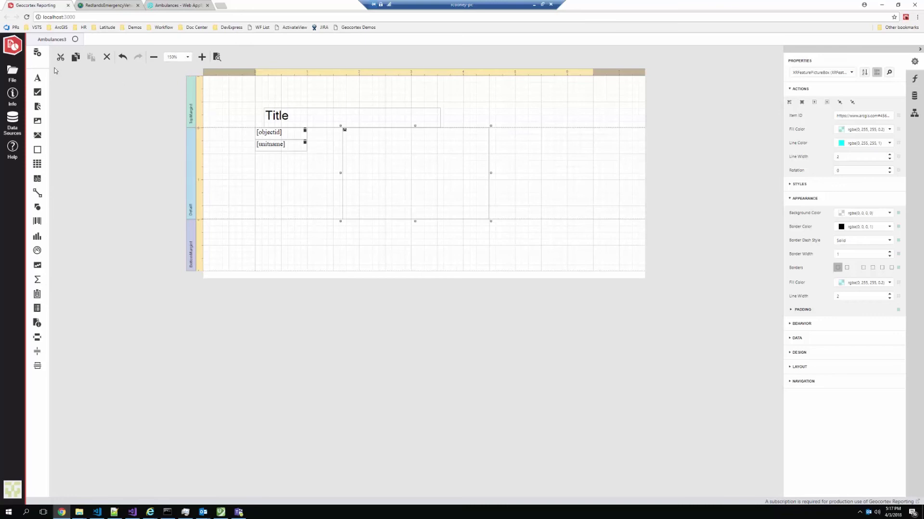
pyautogui.click(12, 73)
# Open the recent Ambulances2 report at 150% zoom, then switch to the Web AppBuilder map.
pyautogui.click(53, 97)
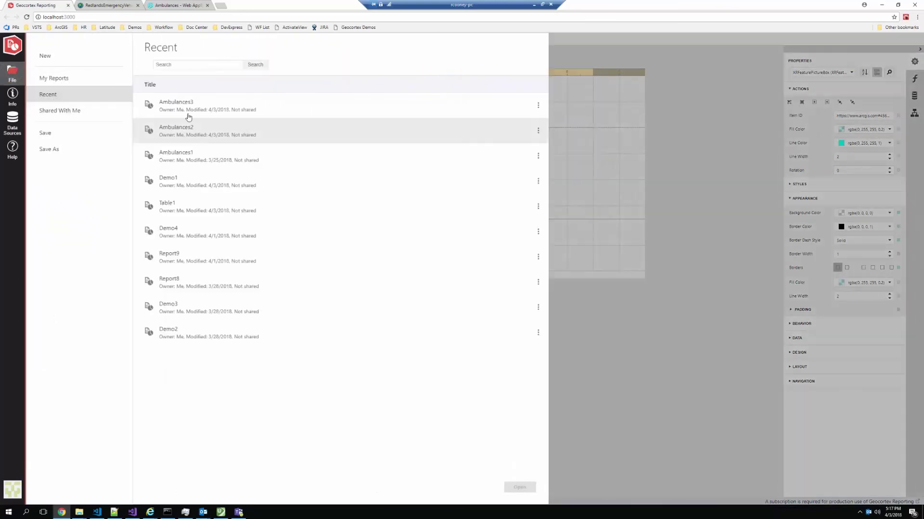
pyautogui.click(185, 132)
pyautogui.doubleClick(185, 132)
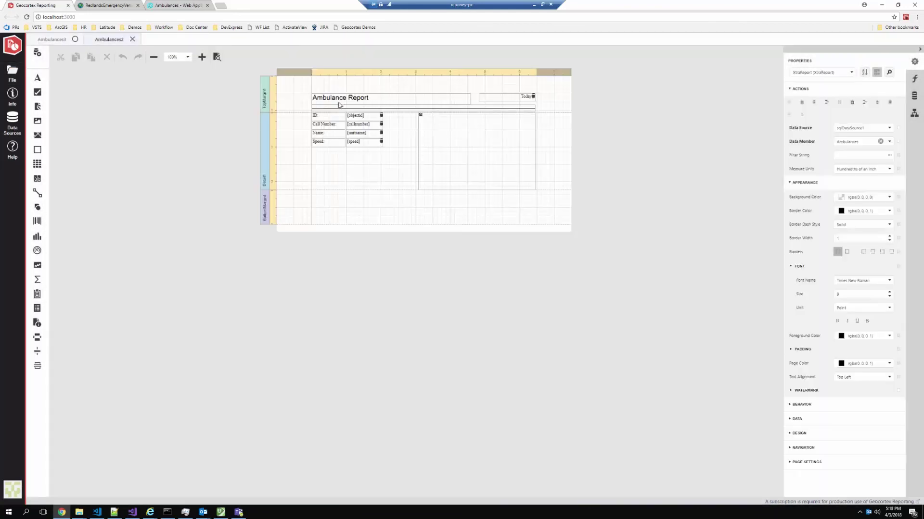
pyautogui.click(188, 57)
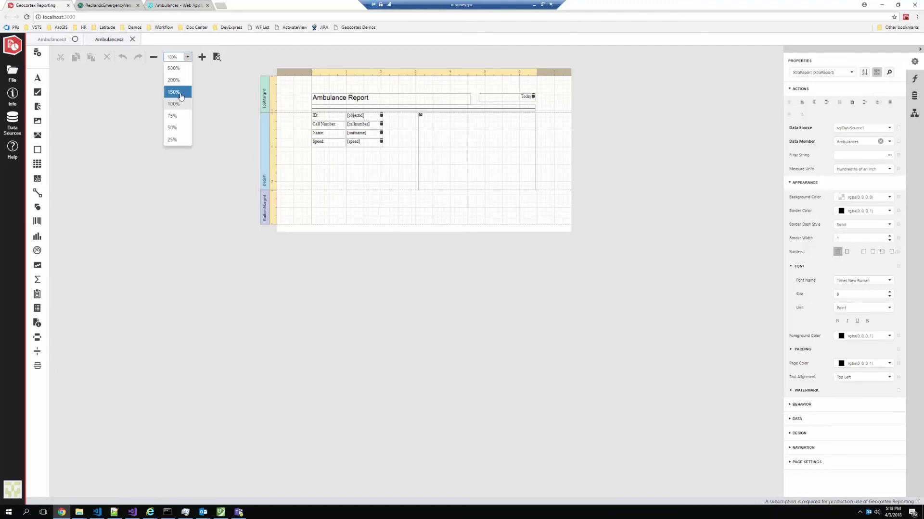
pyautogui.click(179, 94)
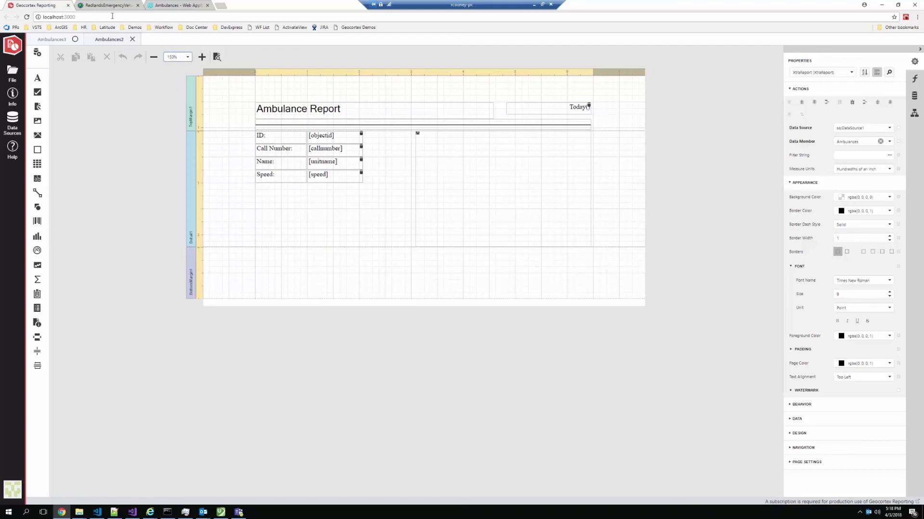
pyautogui.click(182, 7)
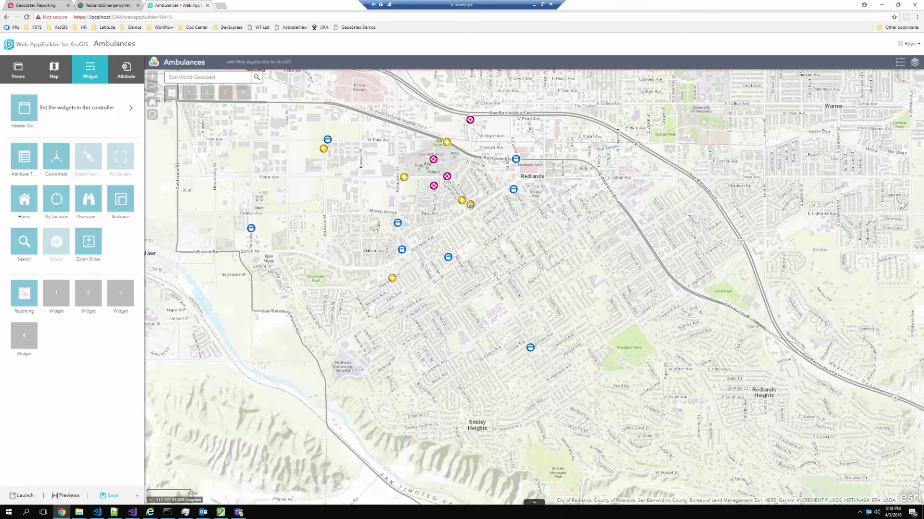
# Generate the Ambulances2 report from the American Medical ambulance's popup via Run Report.
pyautogui.click(471, 206)
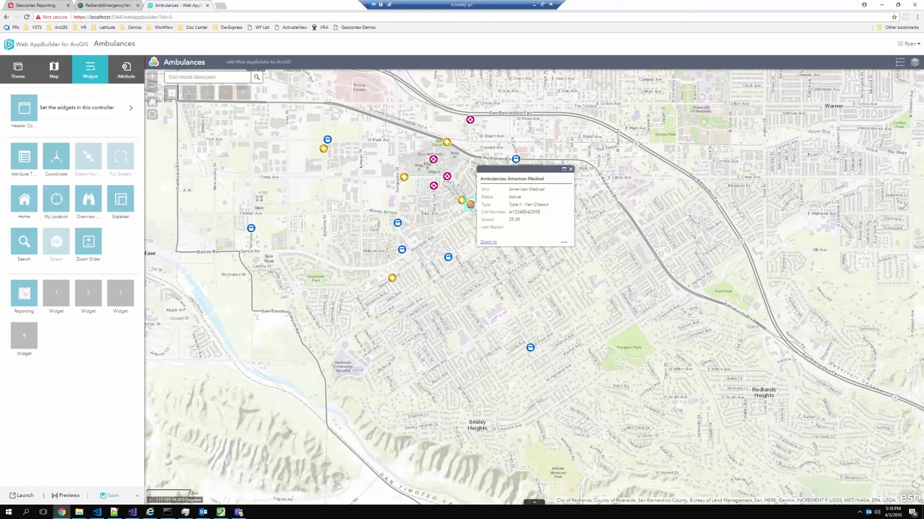
pyautogui.click(564, 243)
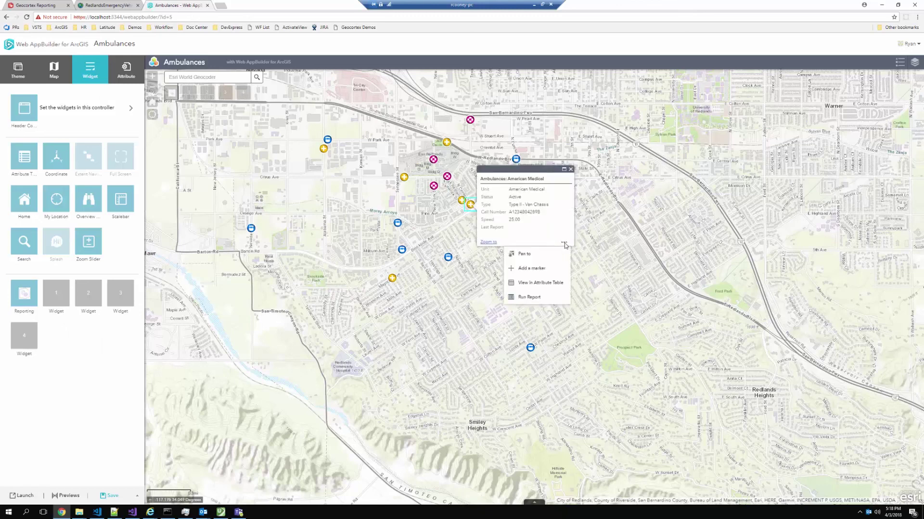
pyautogui.click(528, 298)
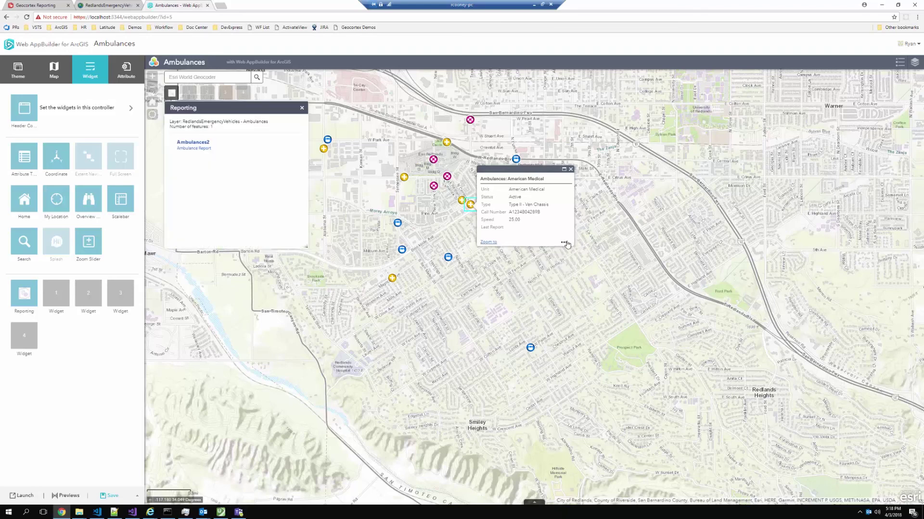
pyautogui.click(196, 150)
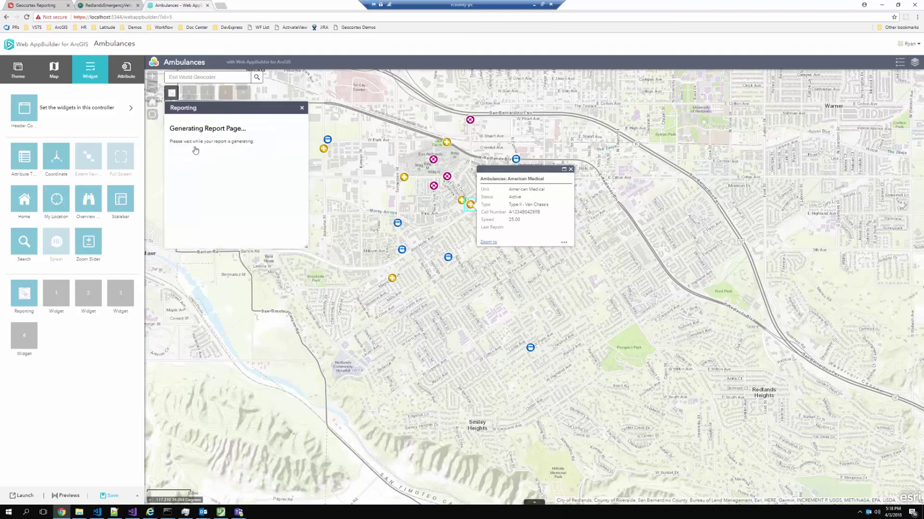